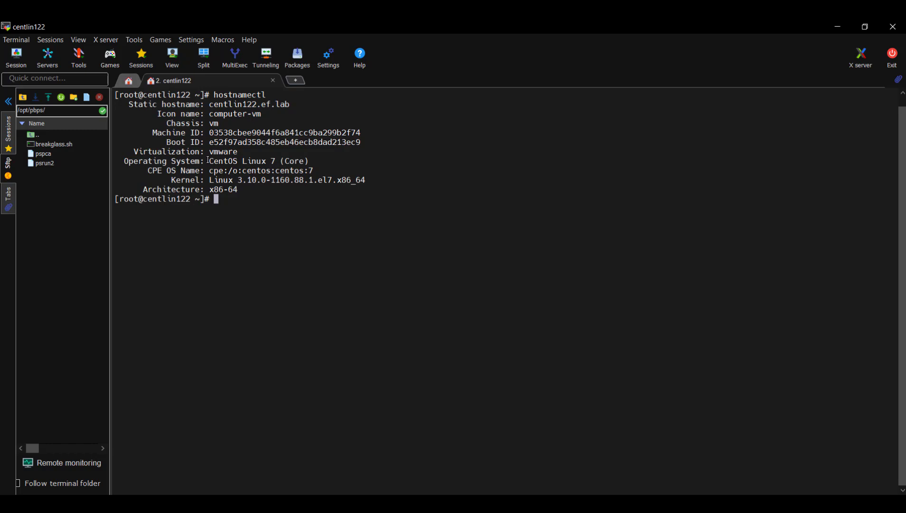
- Run systemctl status pspca to check the Password Safe Cache service
text(systemctl status ps)
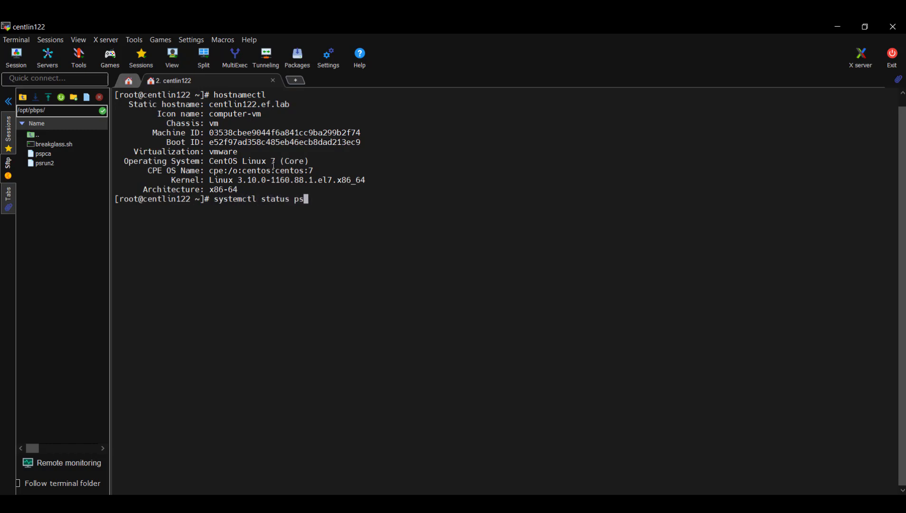
text(pca)
key(Return)
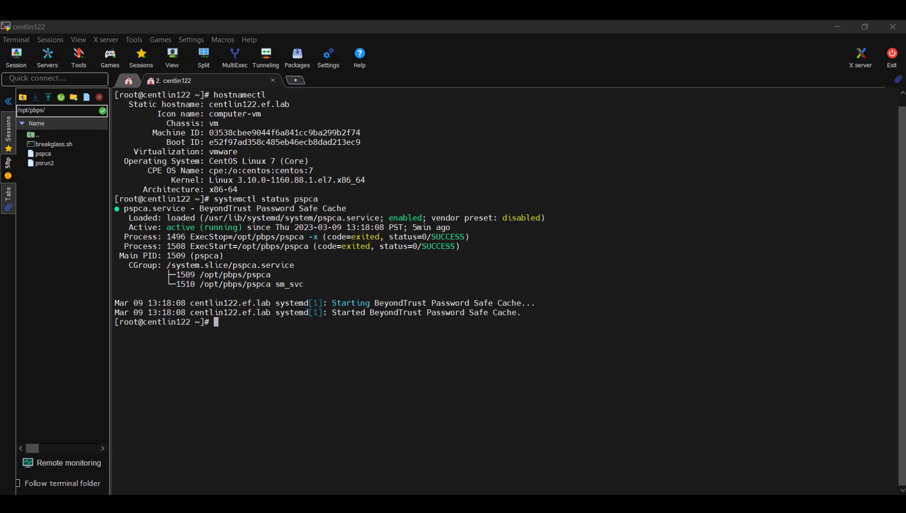
- Paste and run tail -20 /var/opt/pbps/log/pspca.log to show recent log lines
click(300, 332)
right_click(300, 333)
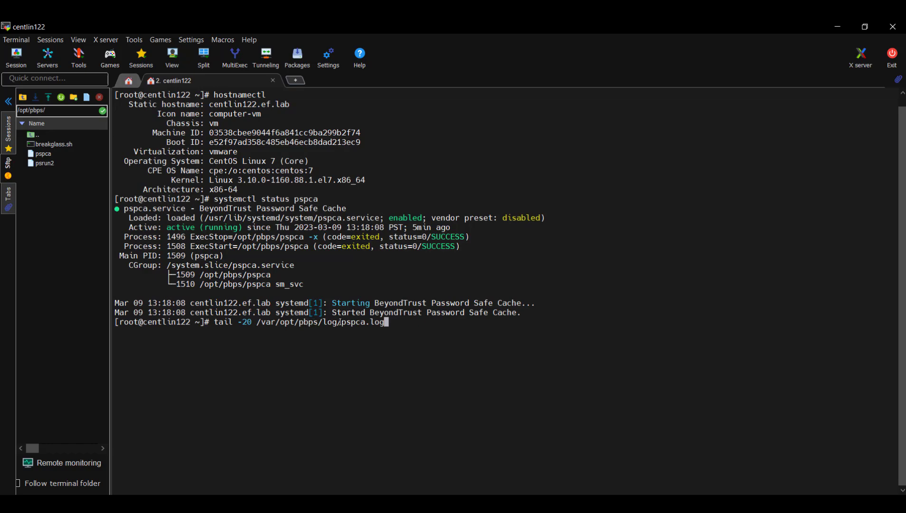
key(Return)
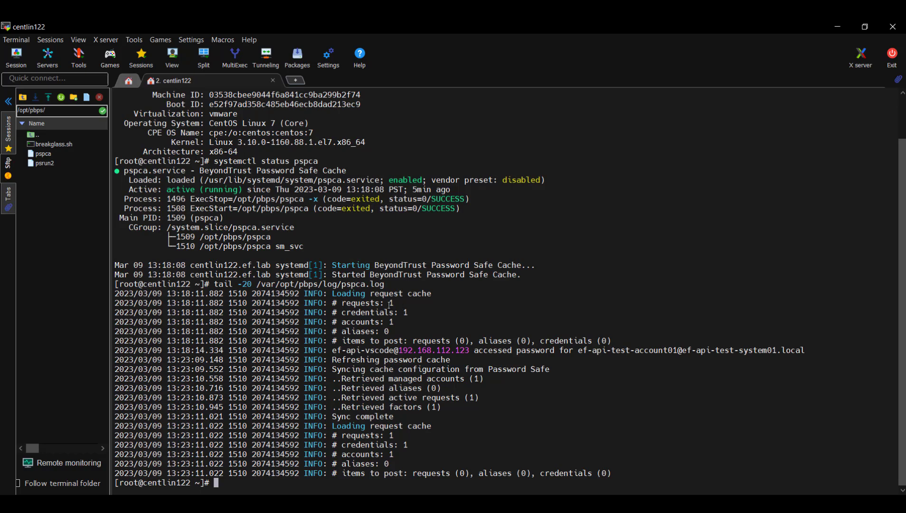
- Highlight the requesting client and the managed account name in the log entry
drag(332, 350, 473, 351)
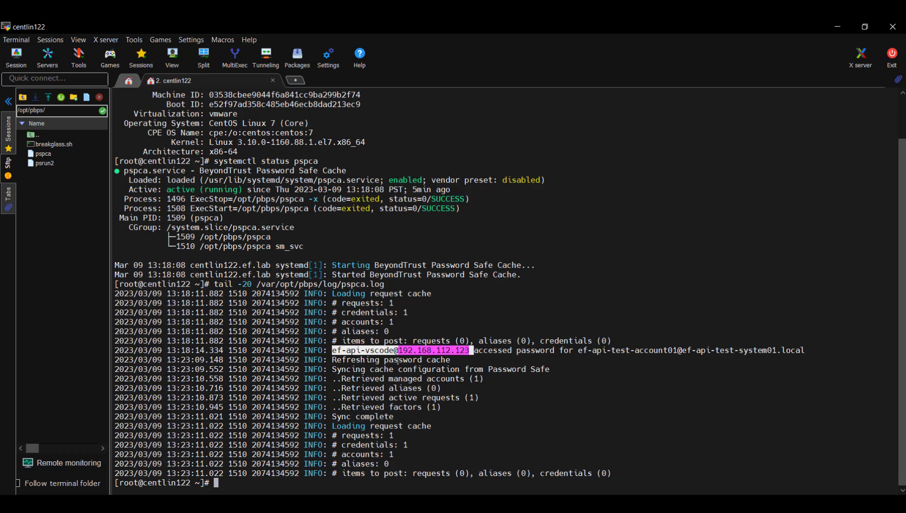
click(480, 351)
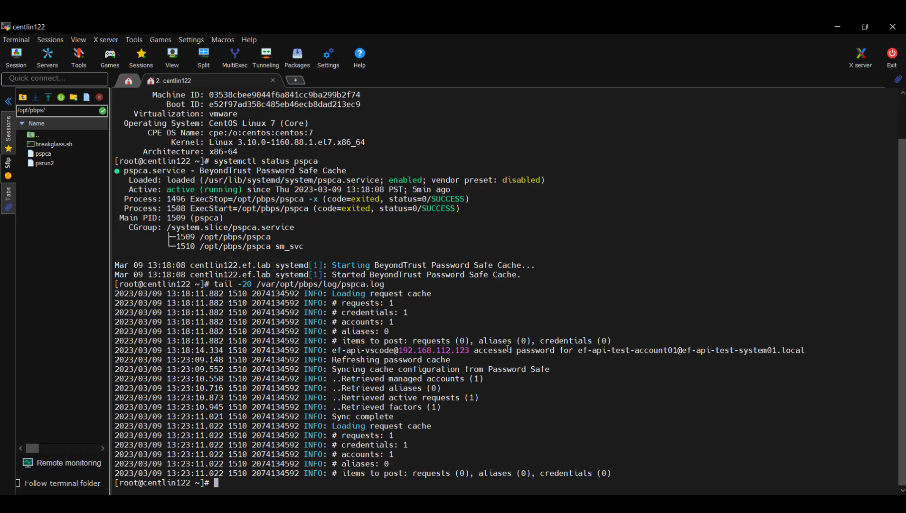
drag(576, 350, 800, 350)
click(387, 369)
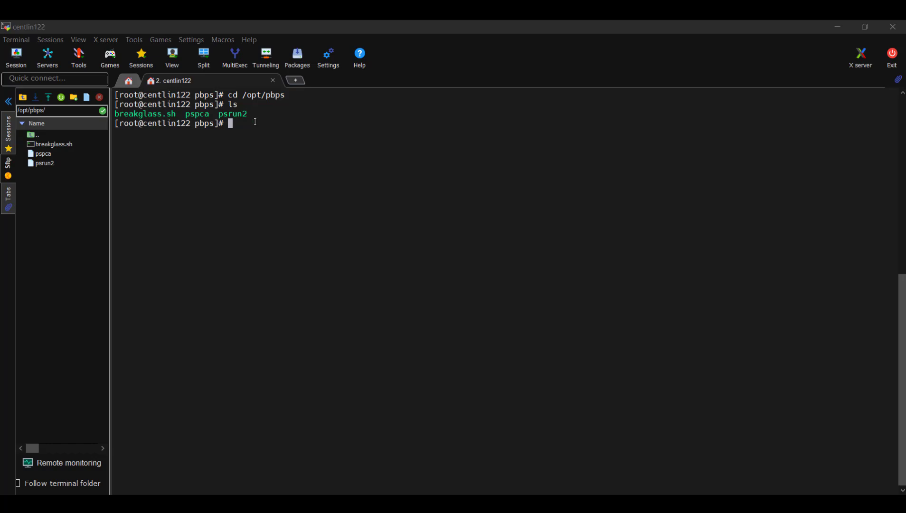
- Bring the terminal window into focus at the /opt/pbps prompt
click(245, 123)
- Run sudo ./breakglass.sh with no arguments
text(sudo ./b)
key(Tab)
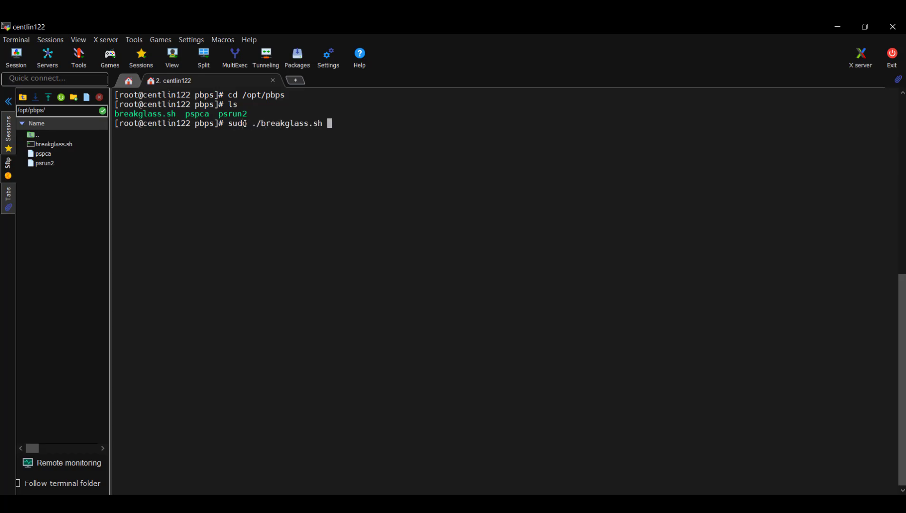
key(Return)
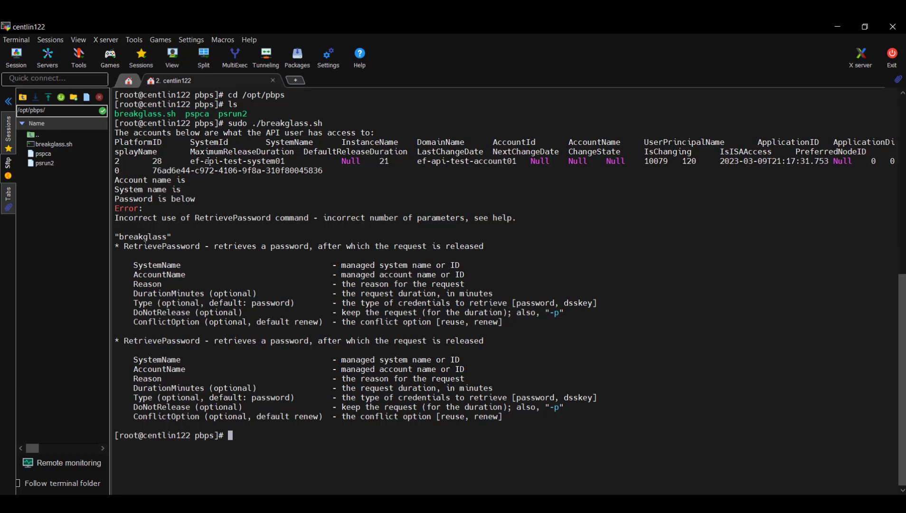
- Highlight the managed system and account names in the script output
drag(191, 160, 288, 165)
drag(417, 162, 514, 169)
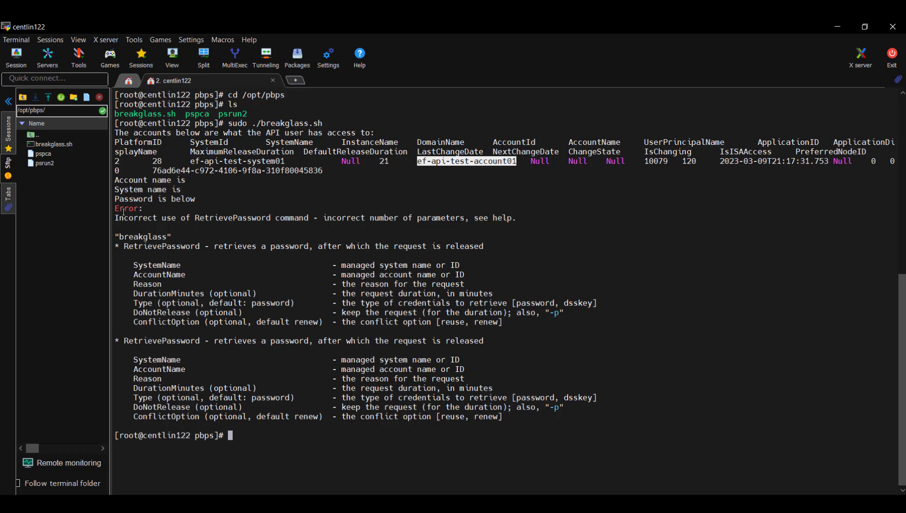
drag(190, 161, 283, 163)
drag(413, 161, 520, 163)
- Recall the breakglass command and paste ef-api-test-account01 as its first argument
click(264, 166)
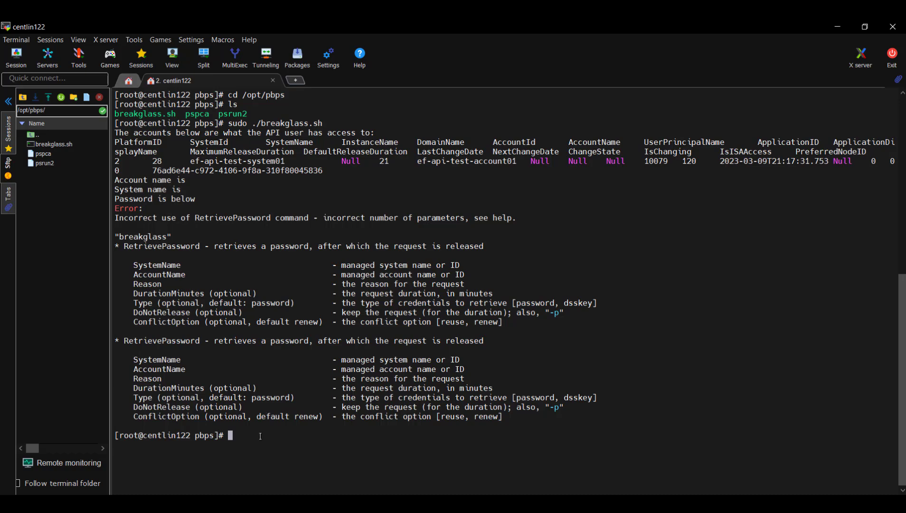
key(Up)
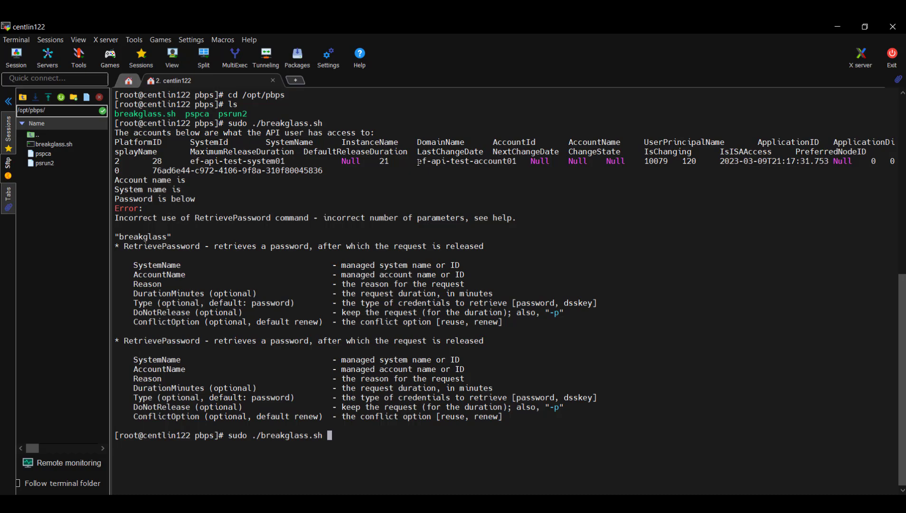
drag(418, 163, 504, 163)
right_click(504, 163)
click(510, 169)
right_click(341, 430)
click(370, 200)
- Paste ef-api-test-system01 as the second argument and run it to print the password
drag(192, 160, 285, 162)
right_click(277, 167)
click(290, 174)
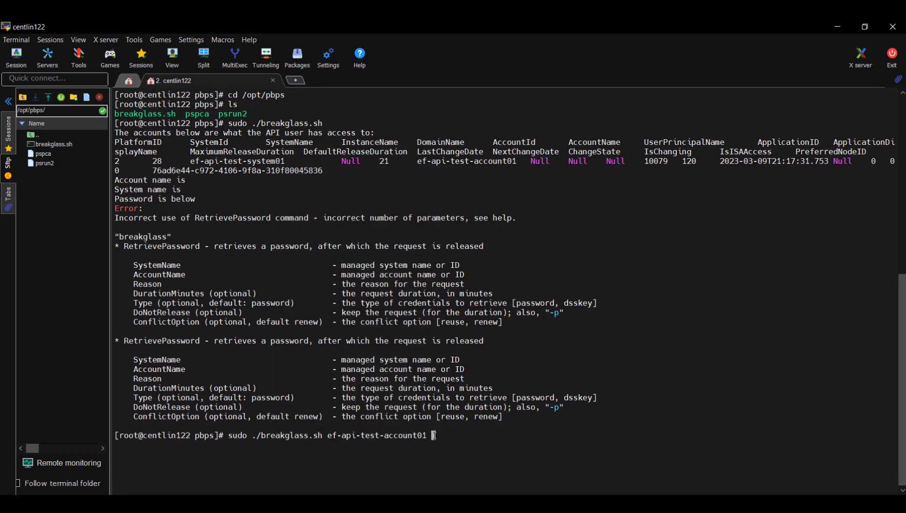
right_click(436, 164)
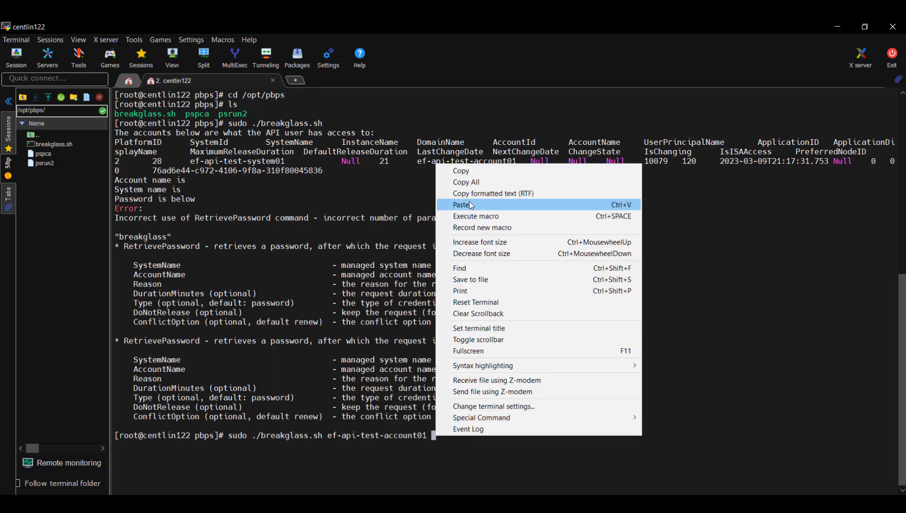
click(470, 205)
key(Return)
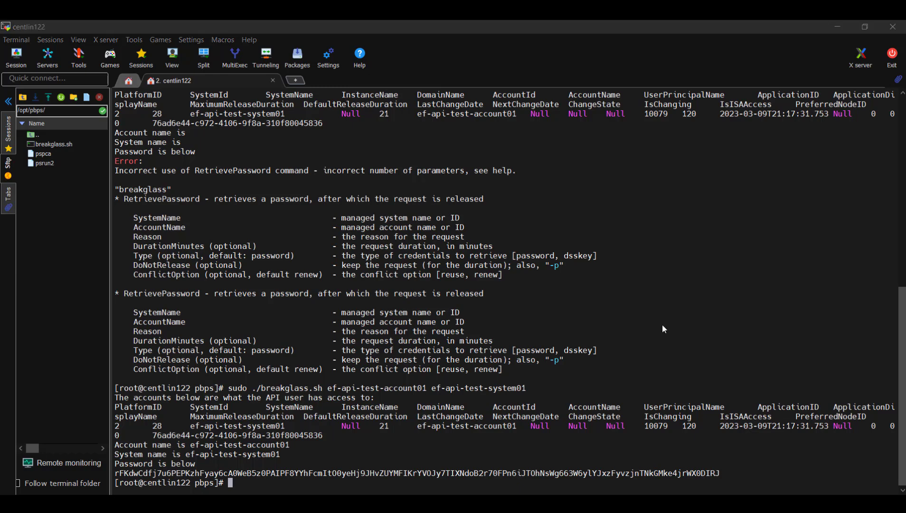
- Open breakglass.sh in nano with sudo nano, fixing a typo along the way
click(668, 343)
text(sudo )
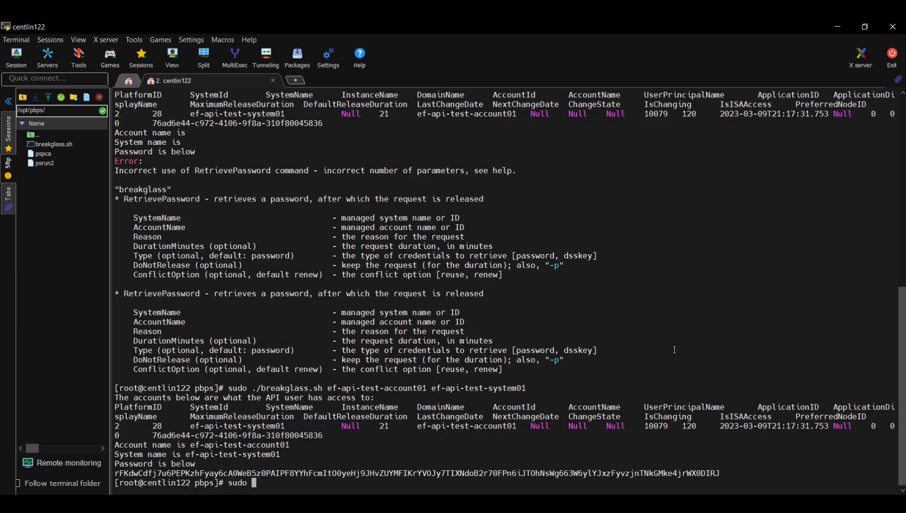
text(bna)
key(BackSpace)
key(BackSpace)
key(BackSpace)
text(nano bre)
key(Tab)
key(Return)
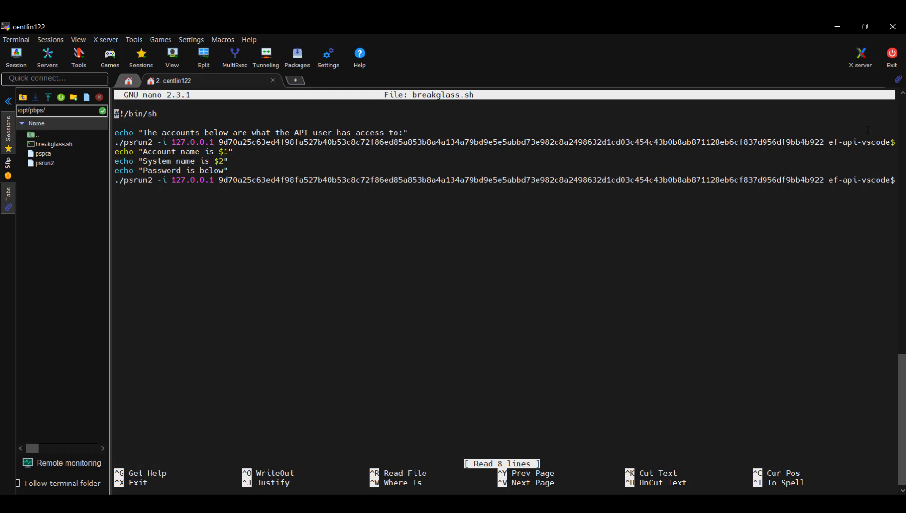
key(Down)
key(Down)
key(Down)
key(Right)
key(Right)
key(Right)
key(Right)
key(Right)
key(Right)
key(Right)
key(Right)
key(Right)
key(Right)
key(Right)
key(Right)
key(Right)
key(Right)
key(Right)
key(Right)
key(Right)
key(Right)
key(Right)
key(Right)
key(Right)
key(Right)
key(Right)
key(Right)
key(Right)
key(Right)
key(Right)
key(Right)
key(Right)
key(Right)
key(ctrl+k)
key(shift+Insert)
key(ctrl+Left)
key(ctrl+Left)
key(ctrl+Left)
key(ctrl+Left)
key(ctrl+Left)
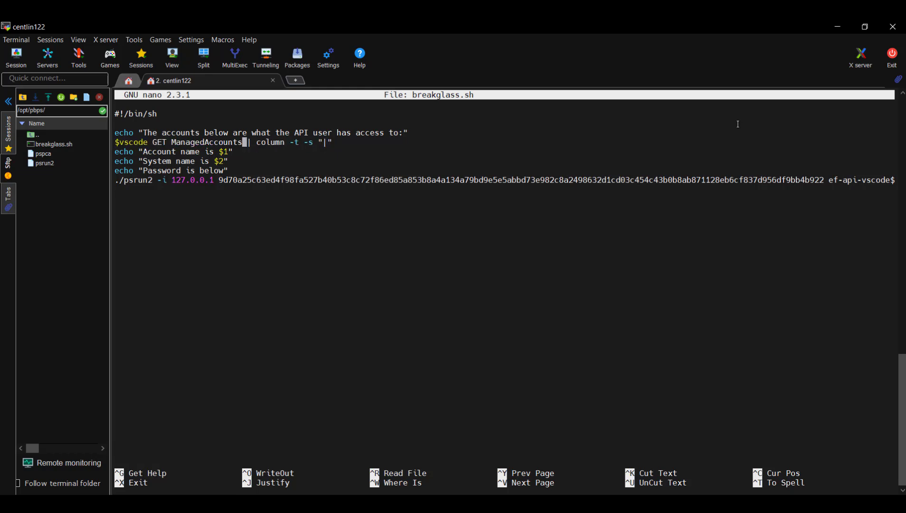
key(alt+u)
key(alt+u)
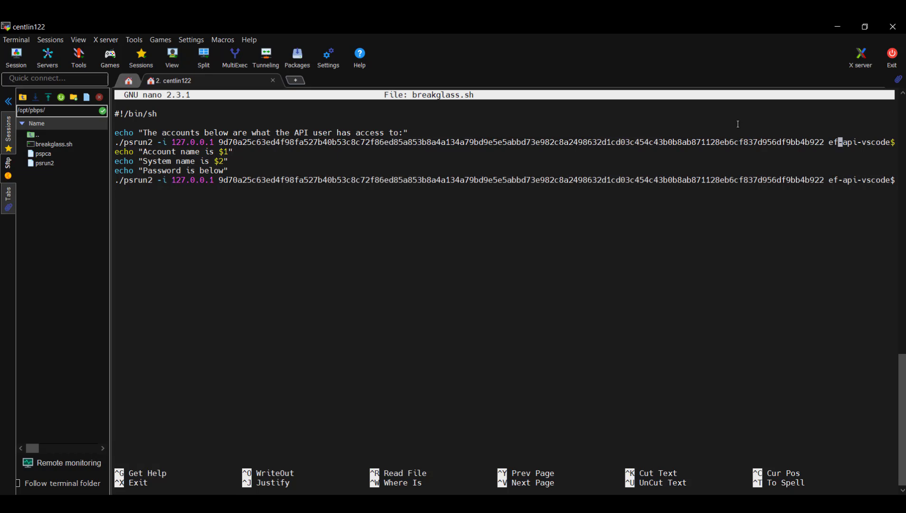
key(Left)
key(Right)
key(Right)
key(Right)
key(Right)
key(Right)
key(Right)
key(Right)
key(Right)
key(Right)
key(Right)
key(Right)
key(Right)
key(alt+e)
key(alt+e)
key(Right)
key(Right)
key(Right)
key(Right)
key(Right)
key(Right)
key(Right)
key(Right)
key(Right)
key(Right)
key(Right)
key(Right)
key(Right)
key(Right)
key(Right)
key(Right)
key(Right)
key(Right)
key(Right)
key(Right)
key(Right)
key(Right)
key(Right)
key(Right)
key(Right)
key(Right)
key(Right)
key(Right)
key(Right)
key(Right)
key(Right)
key(ctrl+k)
key(shift+Insert)
key(Down)
key(Down)
key(Down)
key(Left)
key(Left)
key(Left)
key(Left)
key(Left)
key(Left)
key(Left)
key(Left)
key(Left)
key(Left)
key(Left)
key(Left)
key(Left)
key(Left)
key(Left)
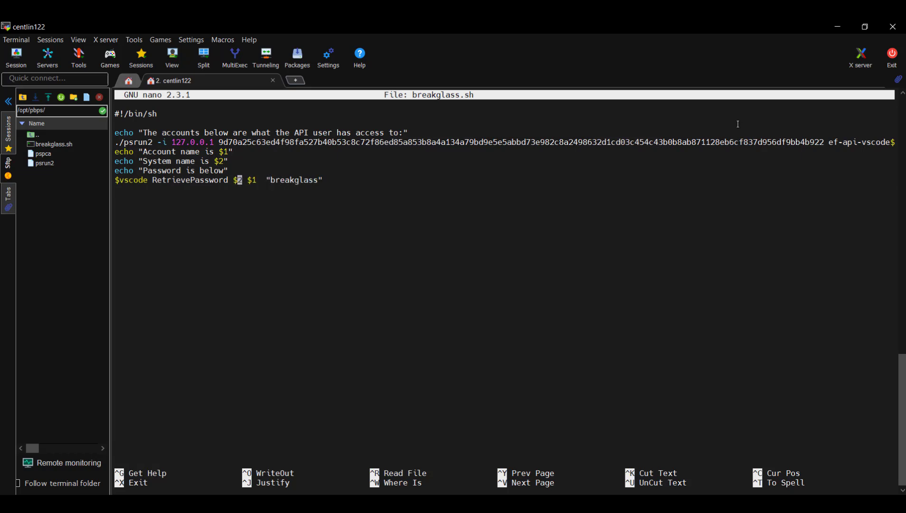
key(Right)
key(Right)
key(Left)
key(Left)
key(Left)
key(Left)
key(Left)
key(Left)
key(Left)
key(Left)
key(Left)
key(Left)
key(Left)
key(Left)
key(Left)
key(Left)
key(Left)
key(shift+Insert)
key(Left)
key(Left)
key(Left)
key(Left)
key(Left)
key(Left)
key(Left)
key(Left)
key(Left)
key(Left)
key(Left)
key(Left)
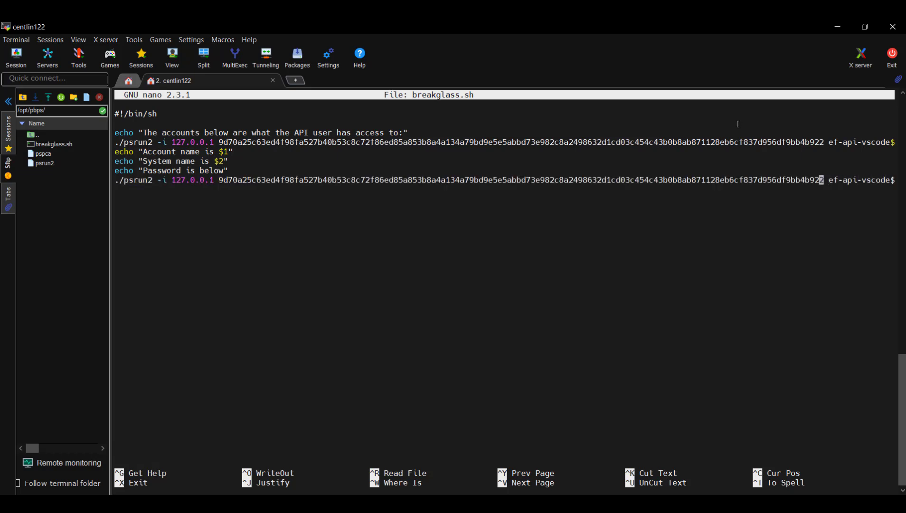
key(Left)
key(Left)
key(Left)
key(Left)
key(Left)
key(Left)
key(Left)
key(Left)
key(Left)
key(Left)
key(Left)
key(Left)
key(Left)
key(Left)
key(Right)
key(Right)
key(Right)
key(Right)
key(Right)
key(Right)
key(Right)
key(Right)
key(Right)
key(Right)
key(Right)
key(Right)
key(Right)
key(Right)
key(Right)
key(Right)
key(Right)
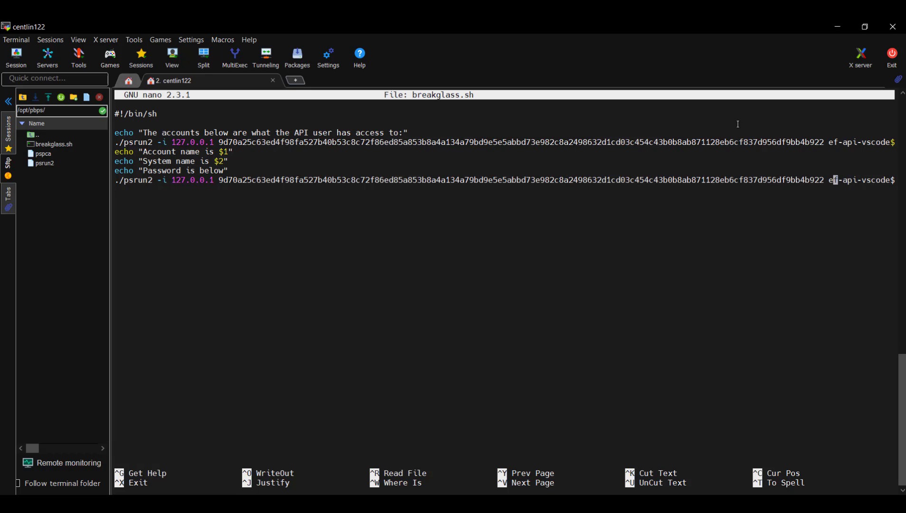